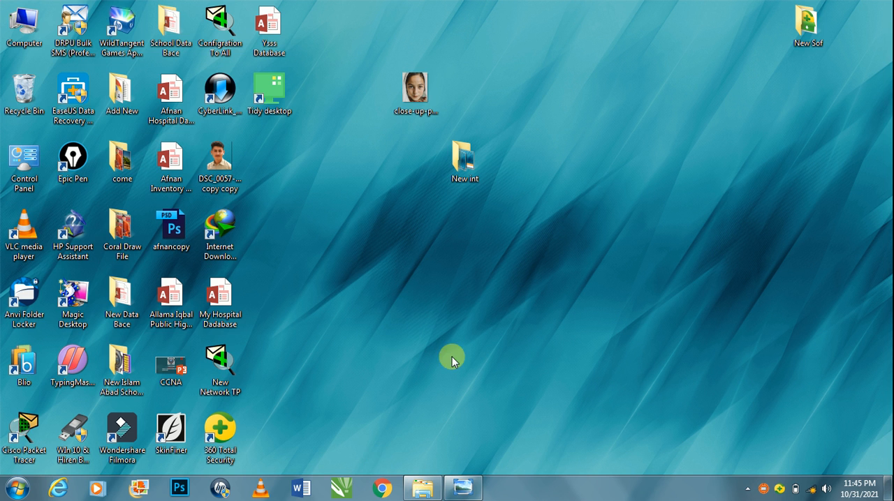
right_click(542, 57)
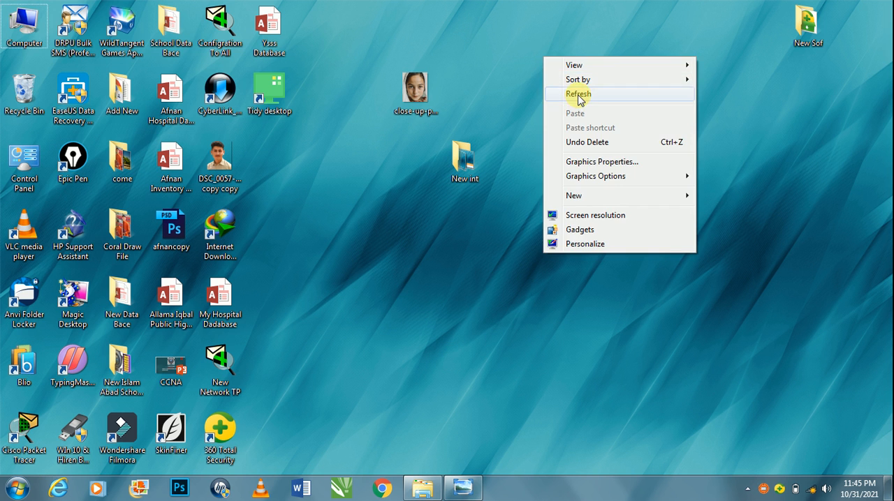
click(578, 95)
right_click(578, 95)
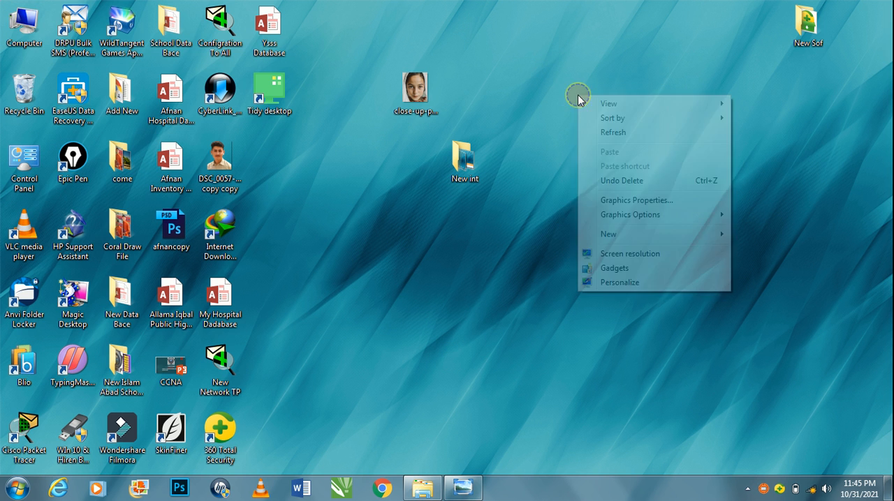
click(600, 132)
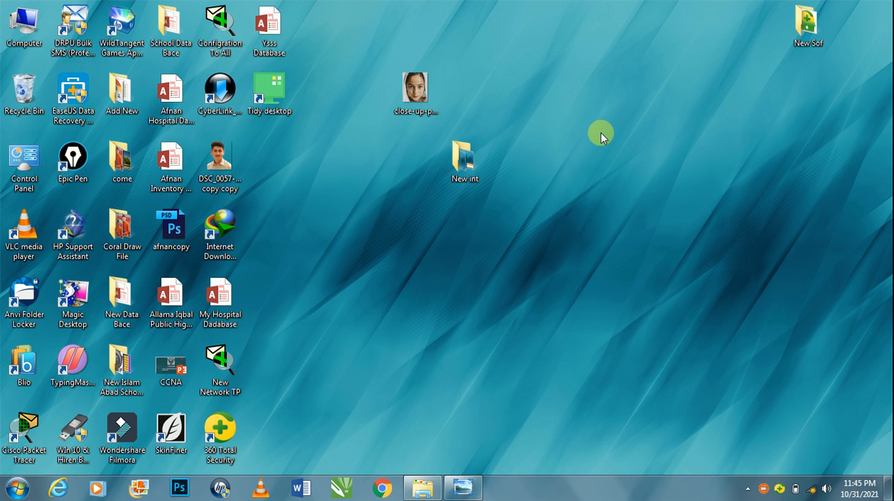
right_click(535, 104)
click(555, 139)
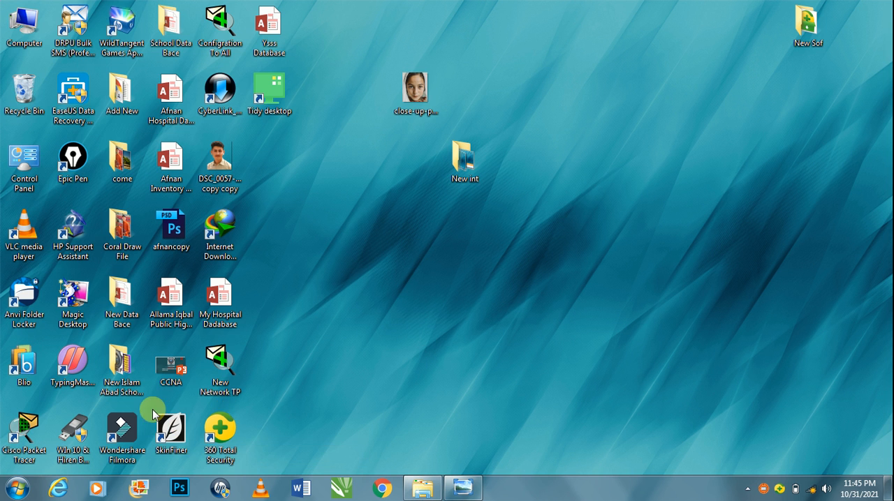
Launch SkinFiner from the desktop.
click(170, 418)
double_click(170, 418)
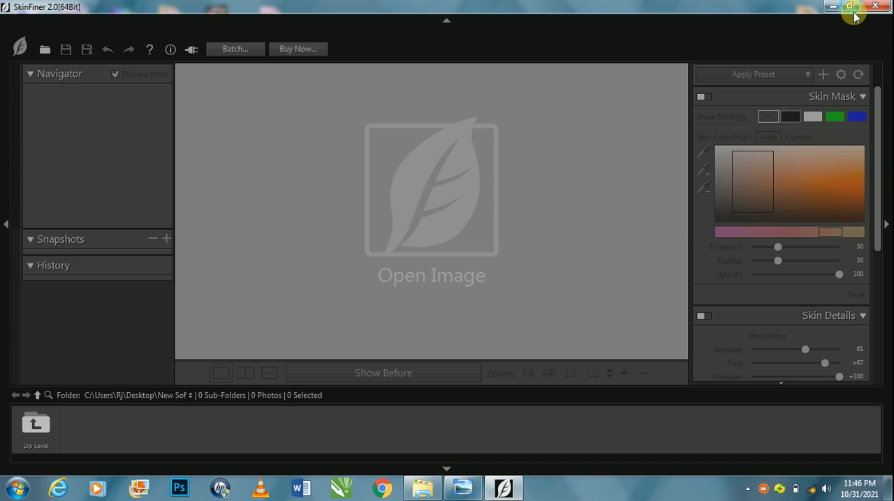
View the close-up photo of the girl from the desktop in Windows Photo Viewer, close it and return to SkinFiner.
click(832, 7)
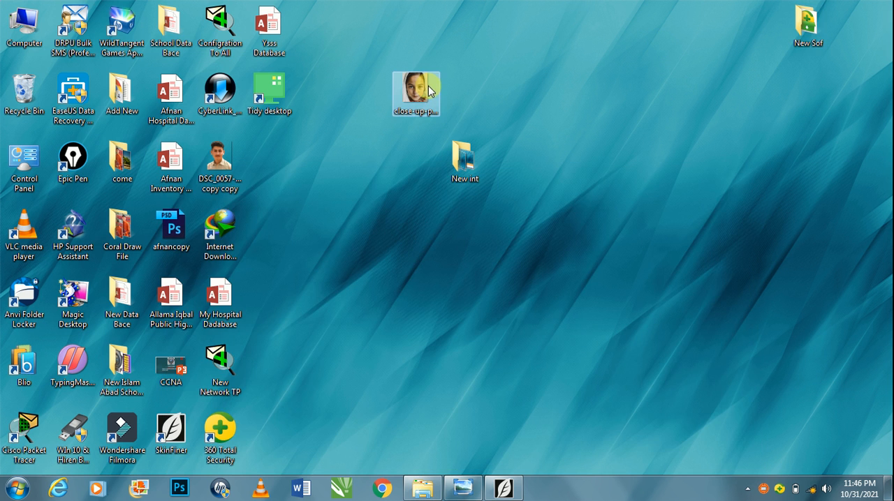
double_click(428, 91)
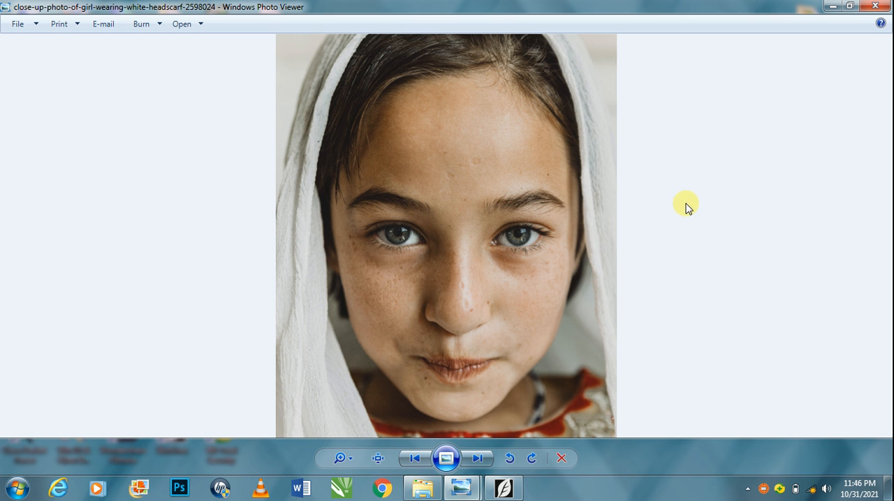
click(874, 6)
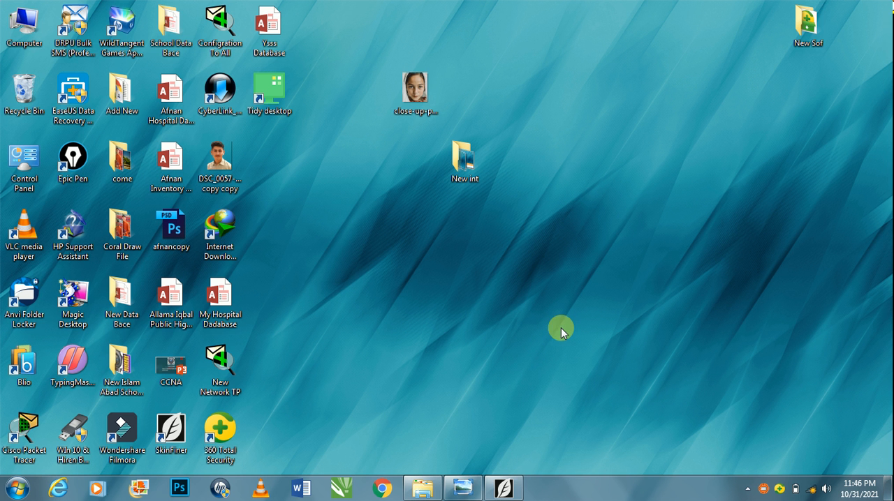
click(506, 490)
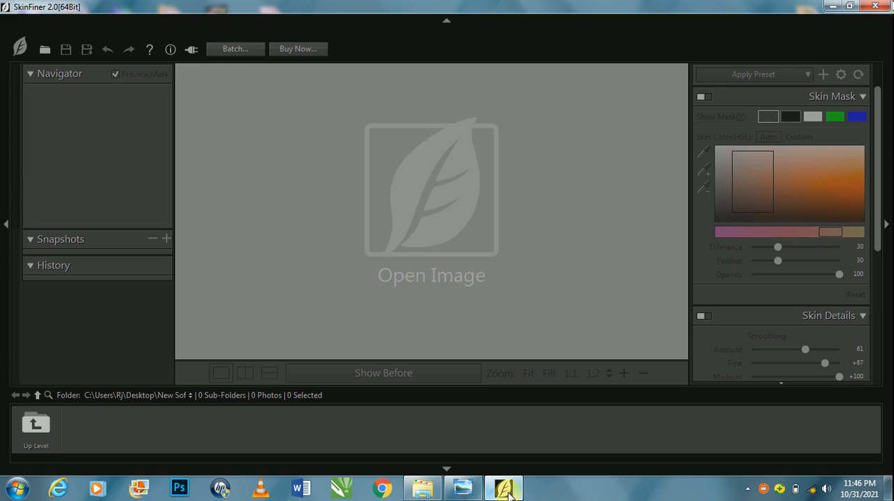
Open the image close-up-photo-of-girl-wearing-white-headscarf-2598024 from the Desktop folder for editing.
click(460, 278)
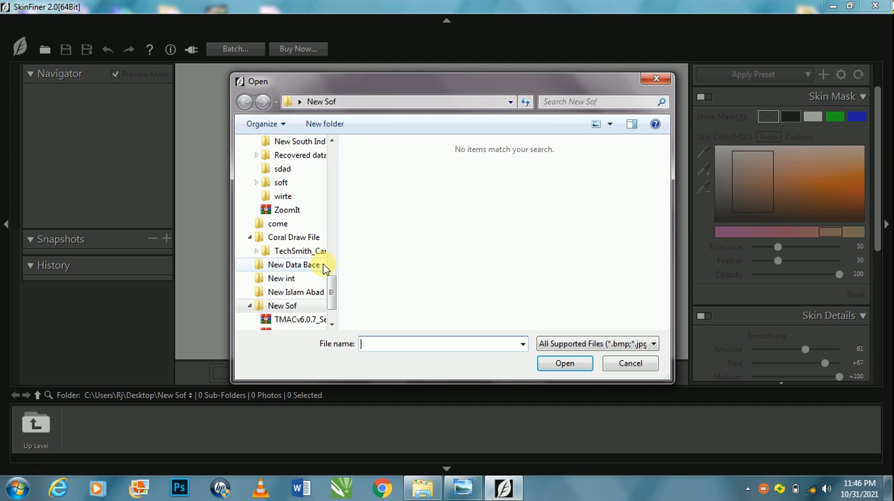
drag(331, 286, 341, 120)
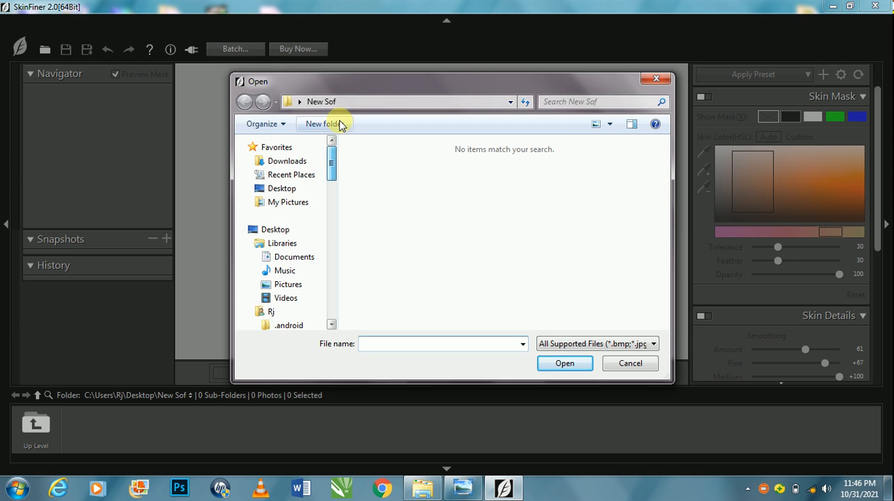
click(299, 189)
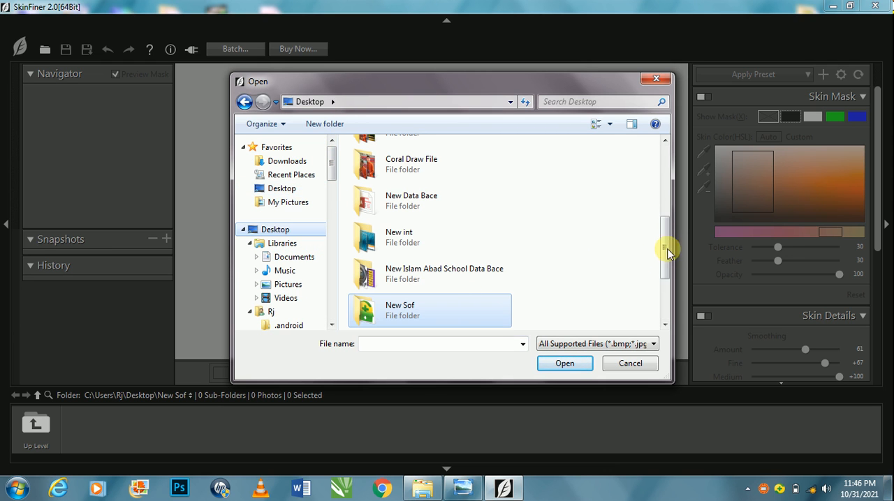
drag(664, 247, 657, 286)
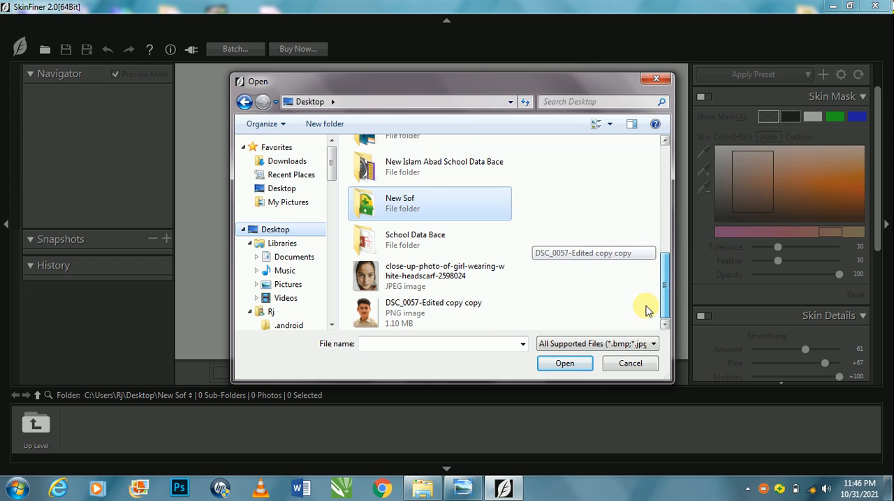
click(497, 282)
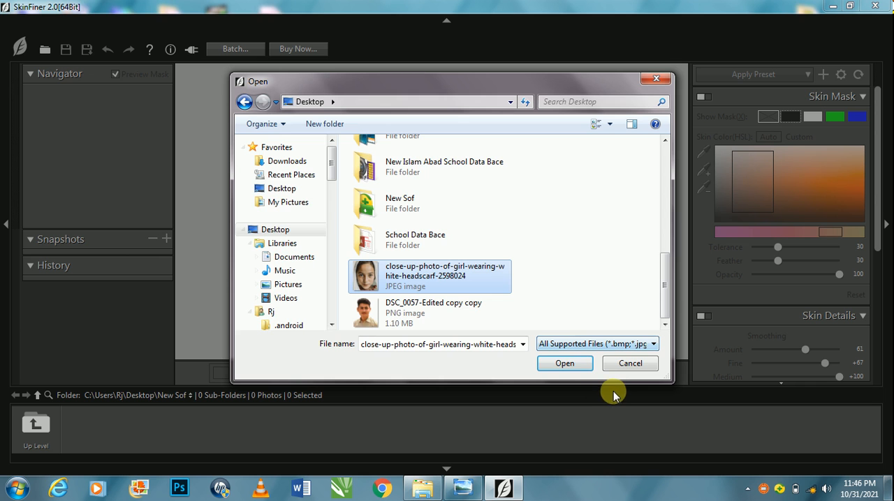
click(573, 363)
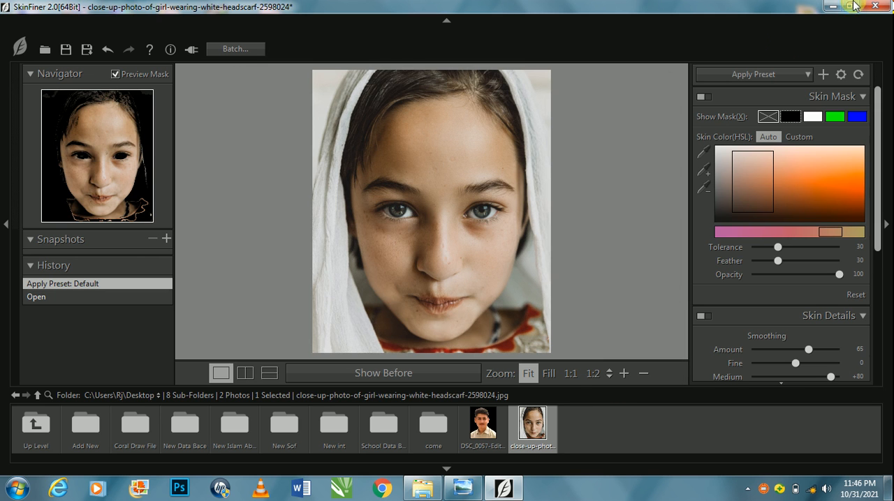
Compare the preset result with the original photo in Windows Photo Viewer and with the before view in SkinFiner.
click(831, 6)
double_click(415, 90)
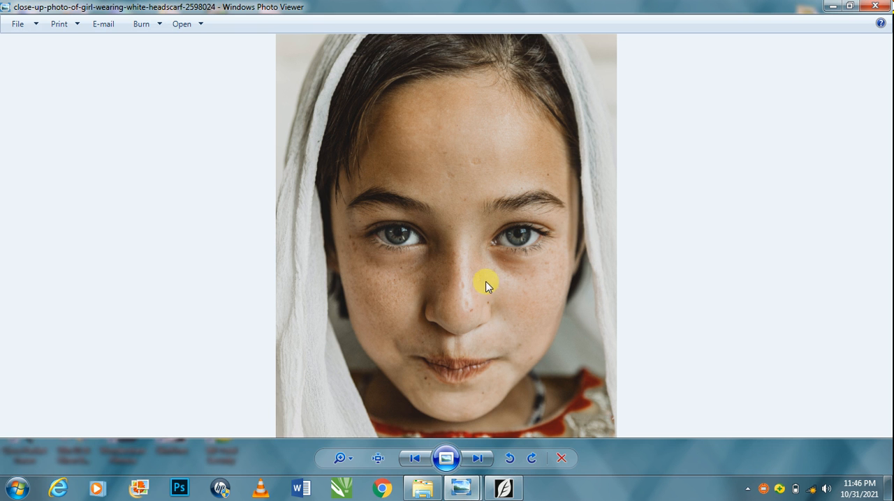
click(887, 5)
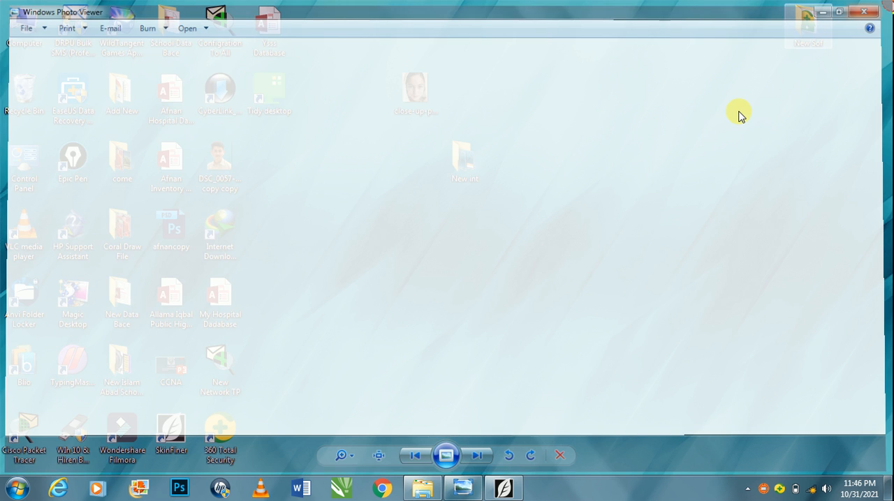
click(515, 493)
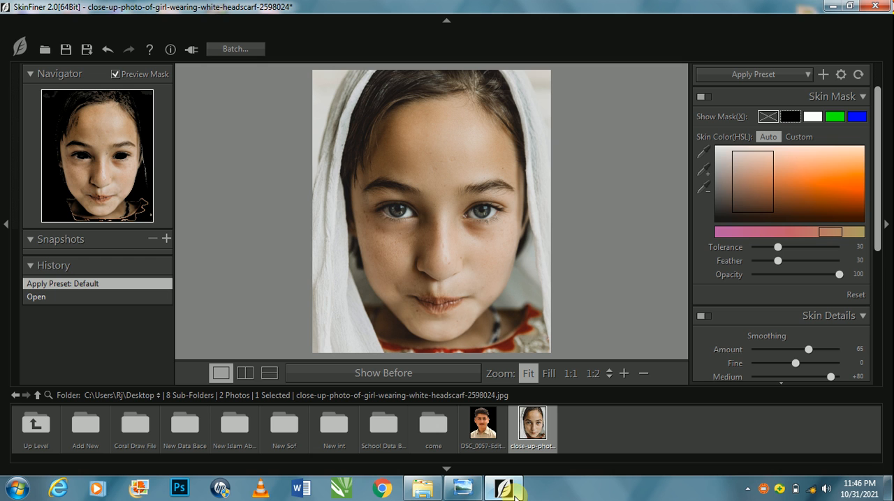
click(442, 379)
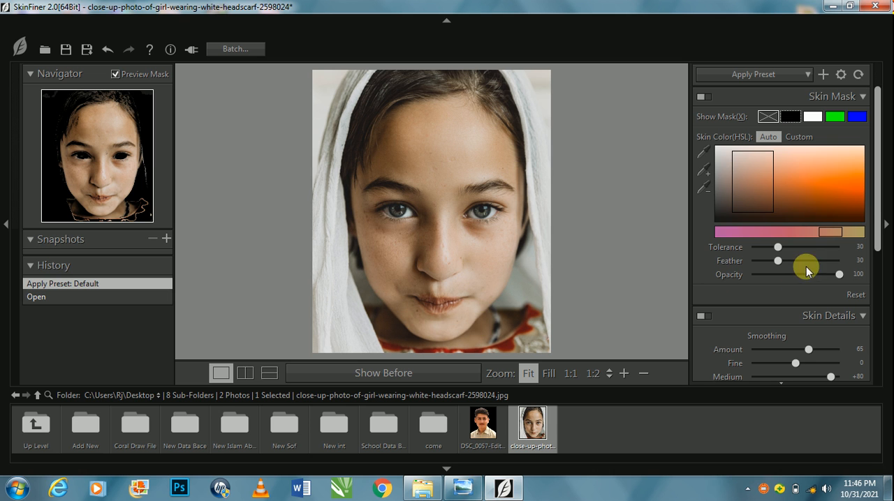
Set the Skin Tone values to Highlight +33, Shadow +24, Contrast +7, Brightness +46, Saturation +49 and Hue +16.
drag(876, 235, 805, 328)
scroll(845, 360, down, 2)
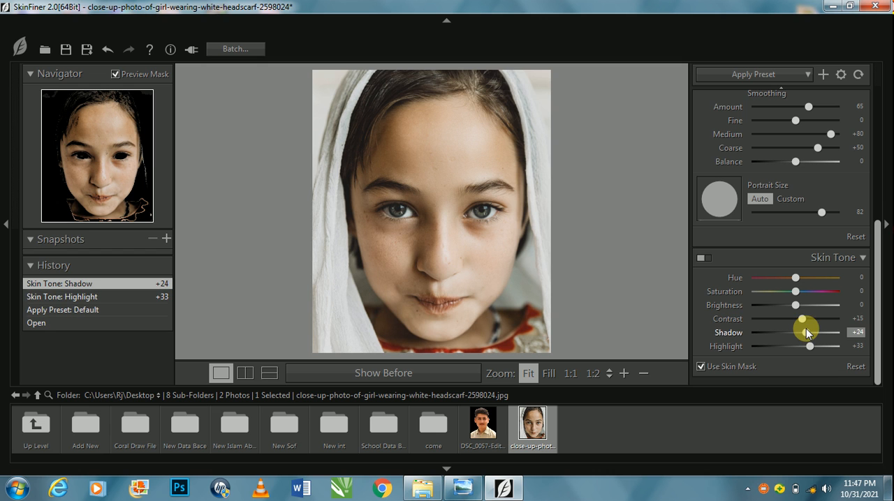
mouse_move(805, 320)
mouse_down()
mouse_move(819, 321)
mouse_move(786, 320)
mouse_move(801, 319)
mouse_up()
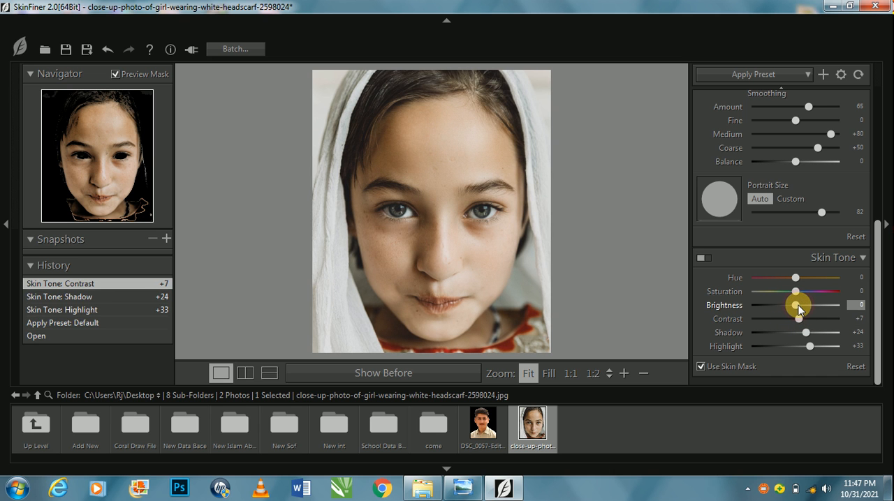
drag(798, 305, 819, 306)
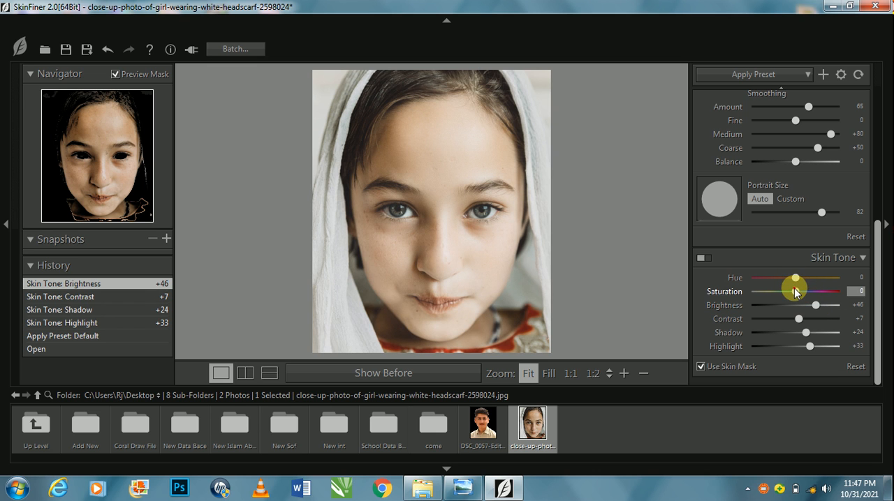
mouse_move(796, 288)
mouse_down()
mouse_move(816, 290)
mouse_move(788, 278)
mouse_move(805, 275)
mouse_up()
Set Smoothing to Balance +33, Coarse +9, Medium +46, Fine +21 and Amount 75, and the Skin Mask Feather to 67.
drag(877, 270, 878, 193)
drag(795, 304, 810, 305)
drag(817, 289, 817, 248)
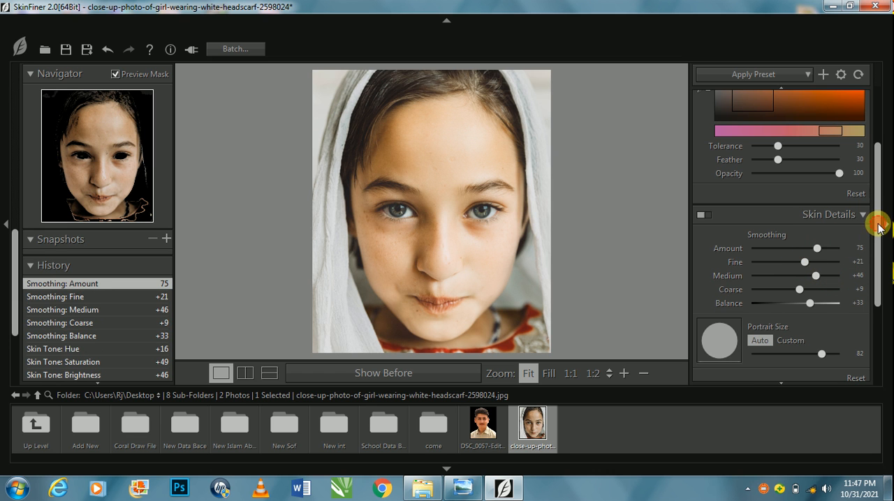
scroll(864, 224, up, 1)
drag(779, 176, 810, 176)
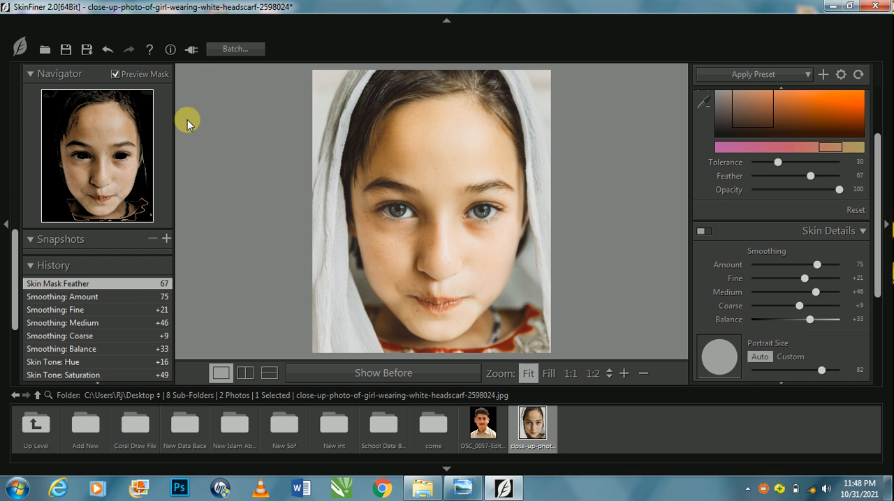
click(87, 48)
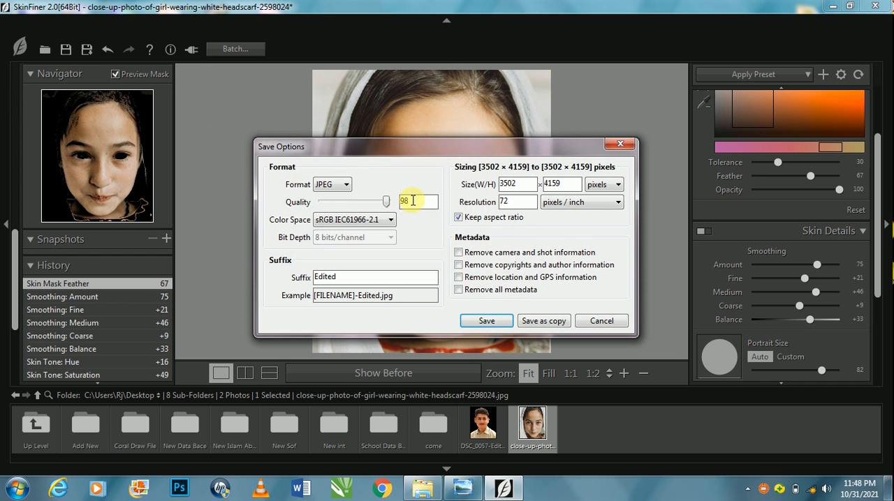
click(617, 147)
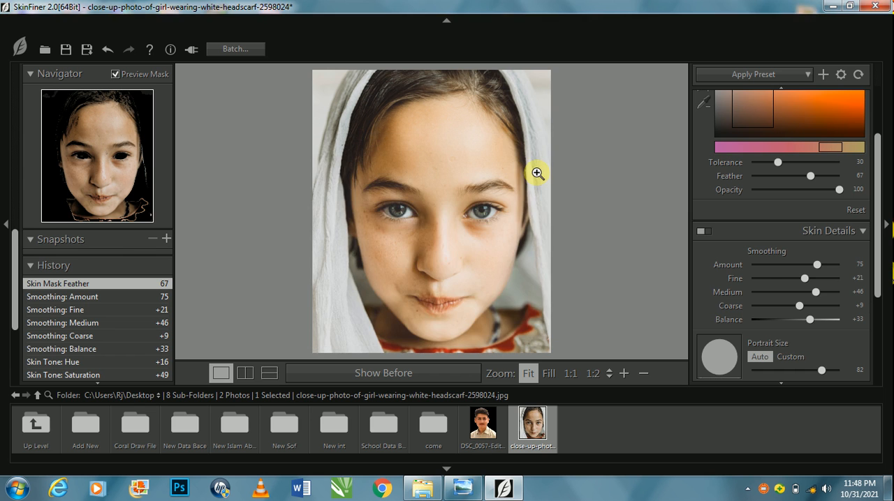
key(super+d)
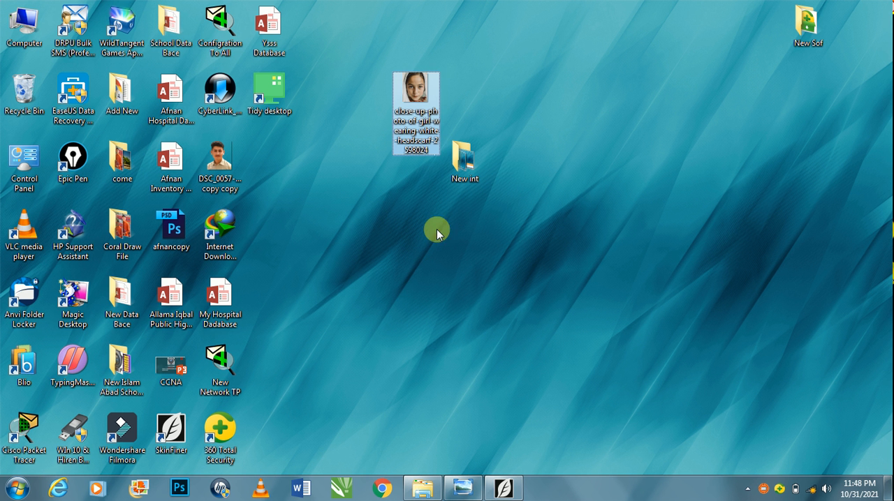
click(501, 489)
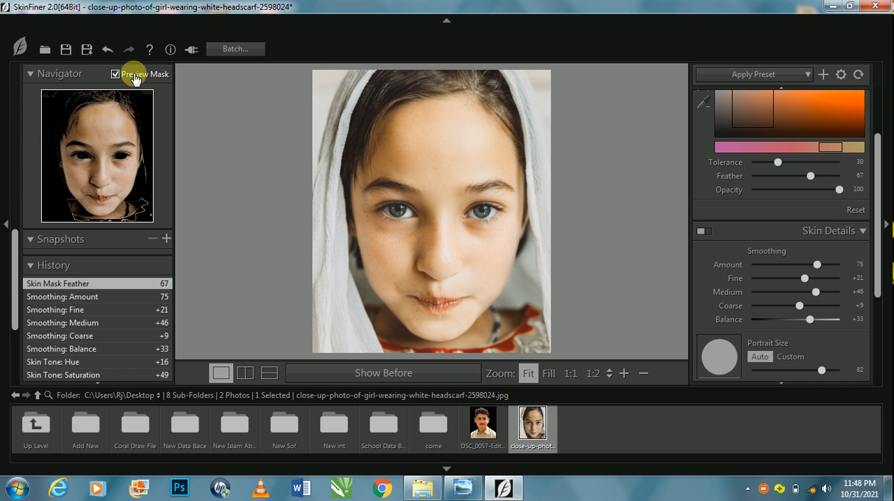
Save the retouched photo to the Desktop as a JPEG copy with quality 98 and the suffix Edited.
click(87, 50)
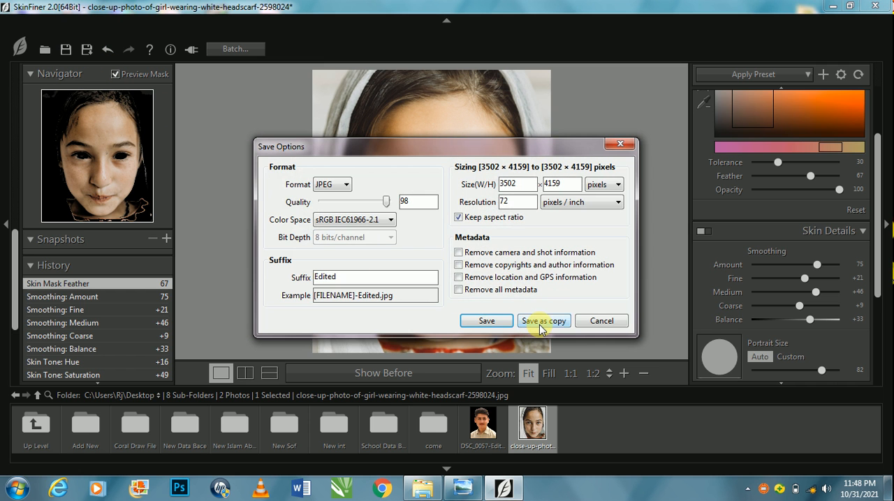
click(542, 323)
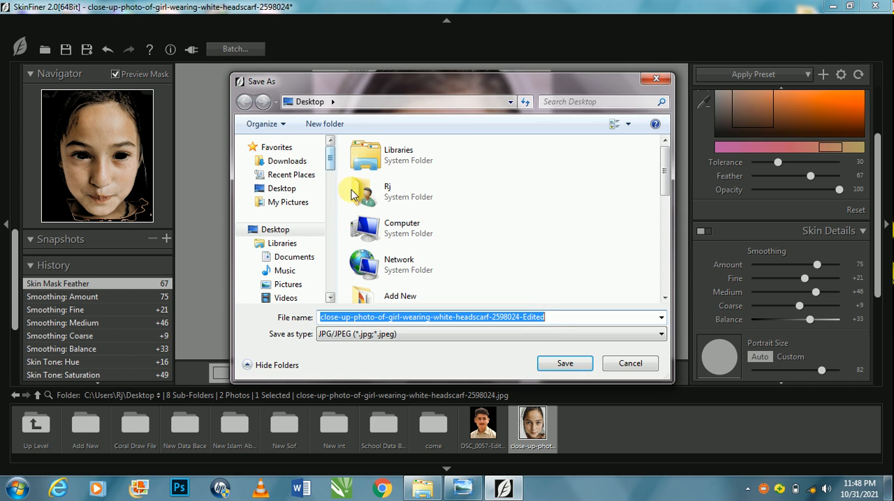
click(563, 362)
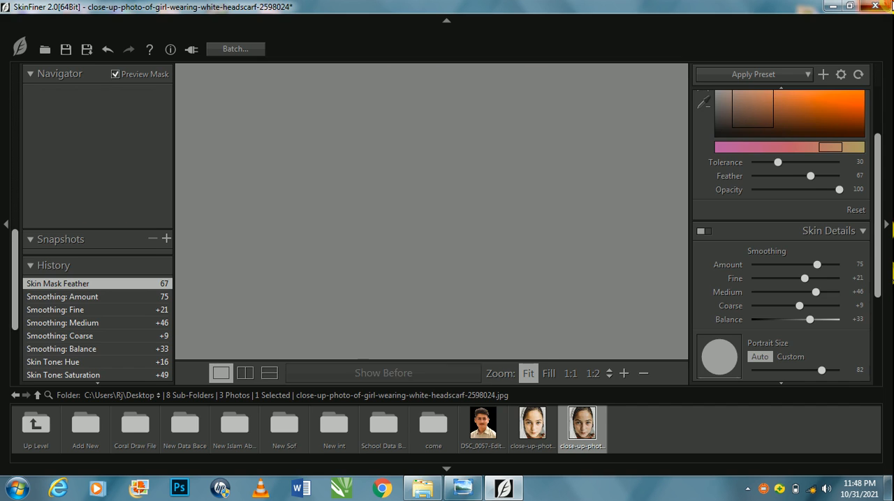
Close SkinFiner and refresh the desktop.
key(alt+F4)
right_click(572, 39)
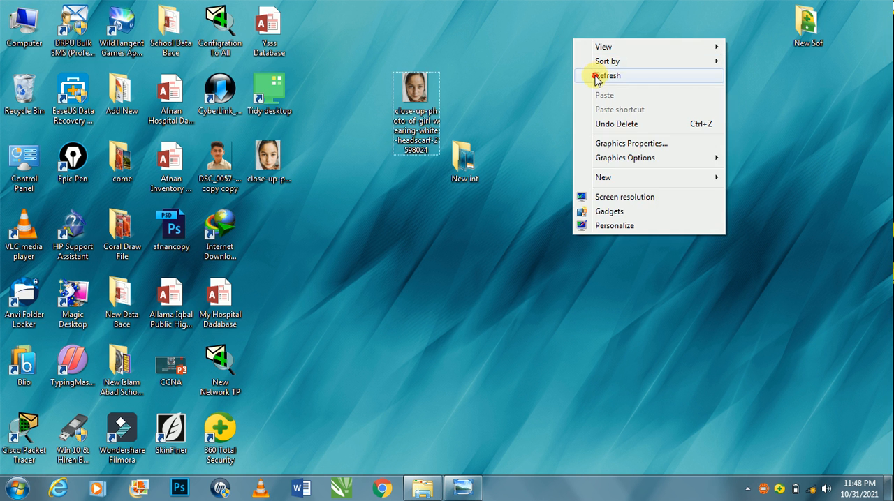
click(597, 76)
View the original photo and the Edited copy from the desktop in Windows Photo Viewer to compare the retouching.
double_click(419, 91)
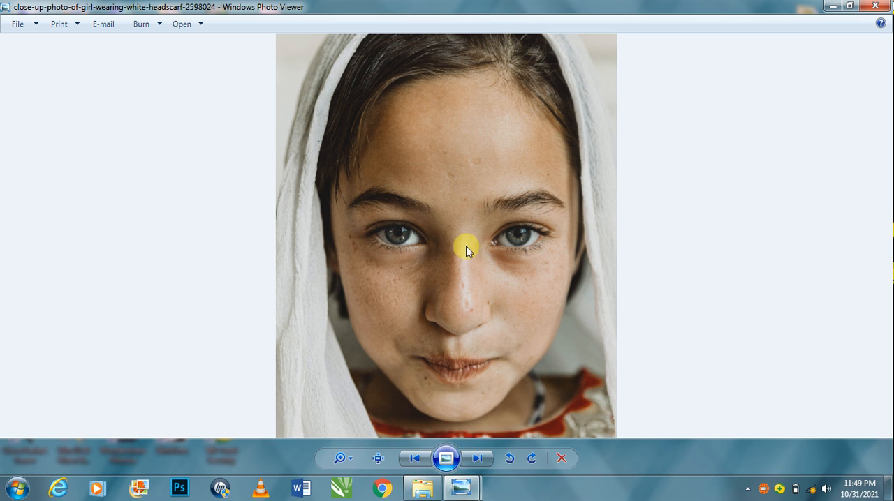
click(832, 6)
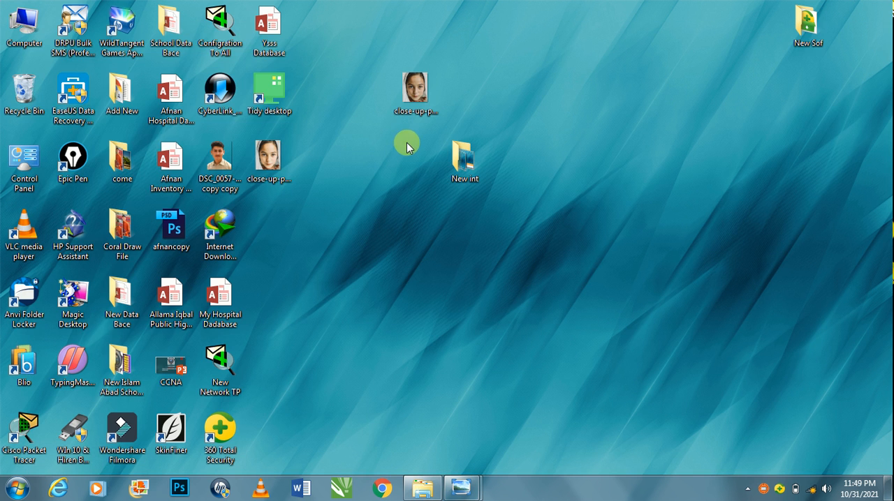
double_click(267, 160)
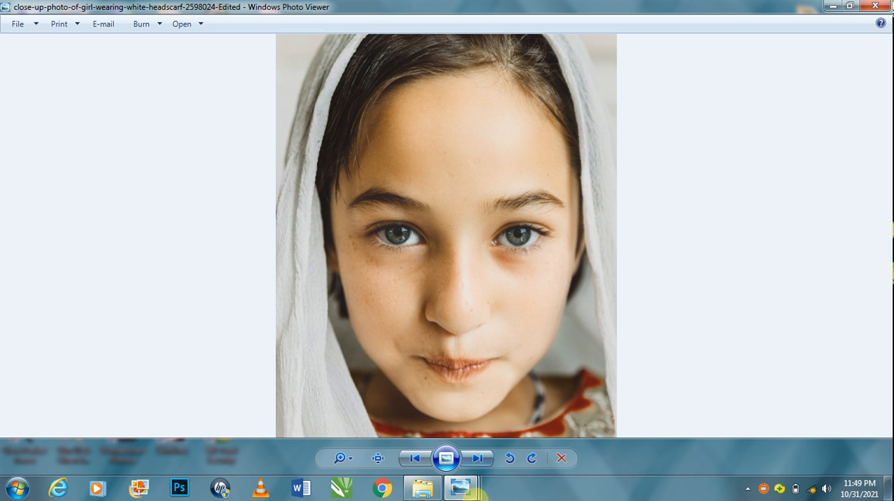
Compare the original portrait with the Edited copy by switching between their viewer windows, and close the duplicate window of the original.
mouse_move(459, 489)
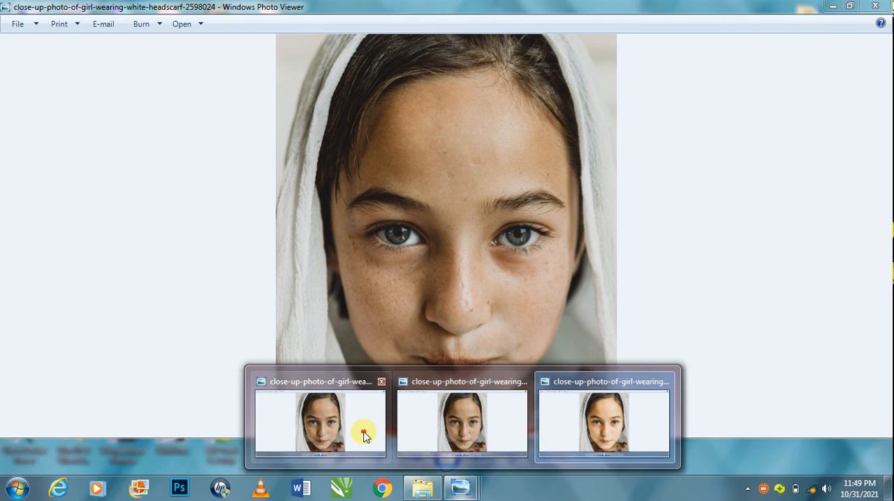
click(365, 429)
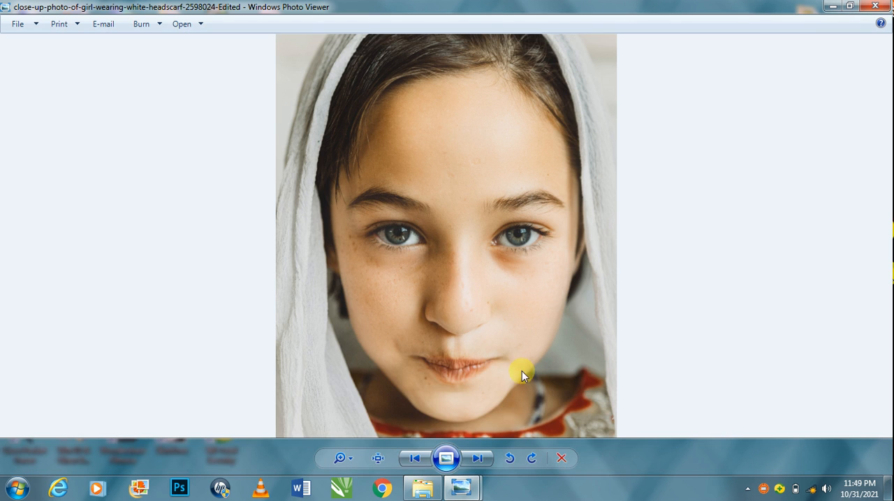
mouse_move(460, 487)
click(397, 432)
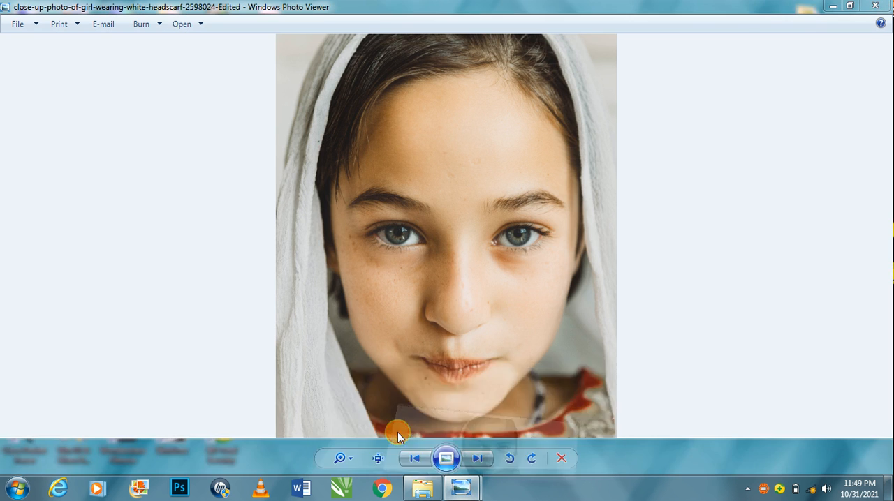
mouse_move(422, 487)
key(alt+Tab)
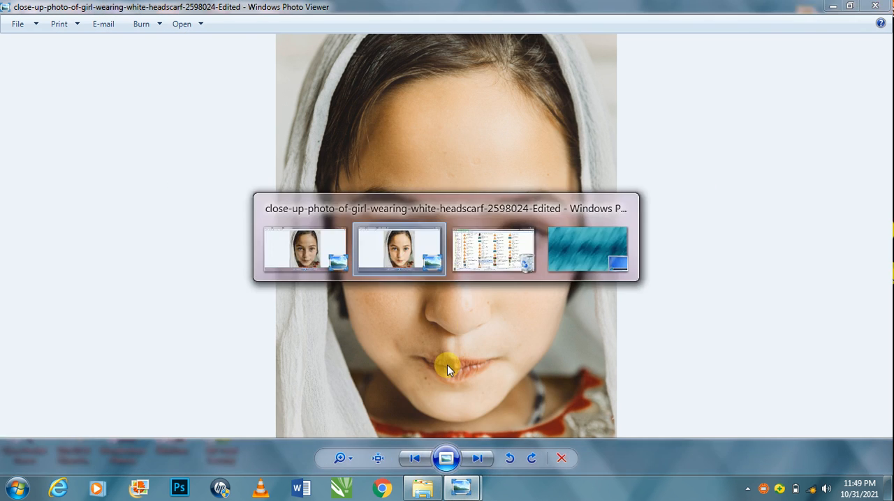
mouse_move(464, 489)
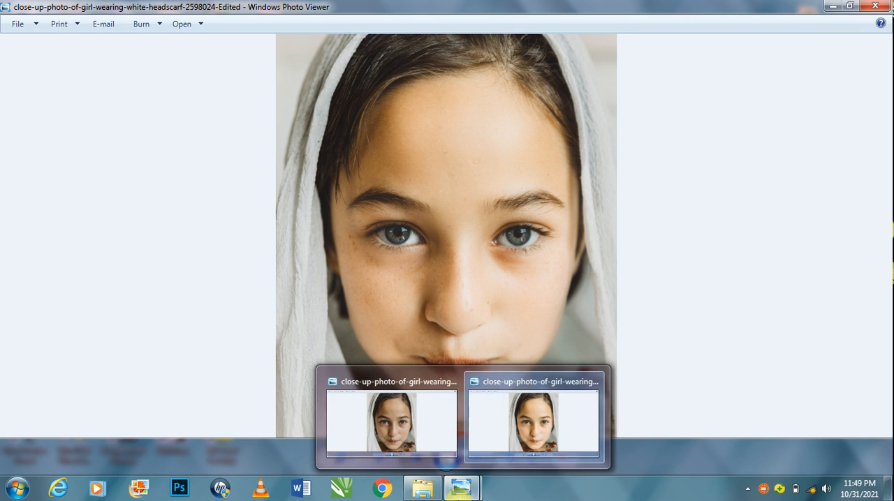
click(419, 414)
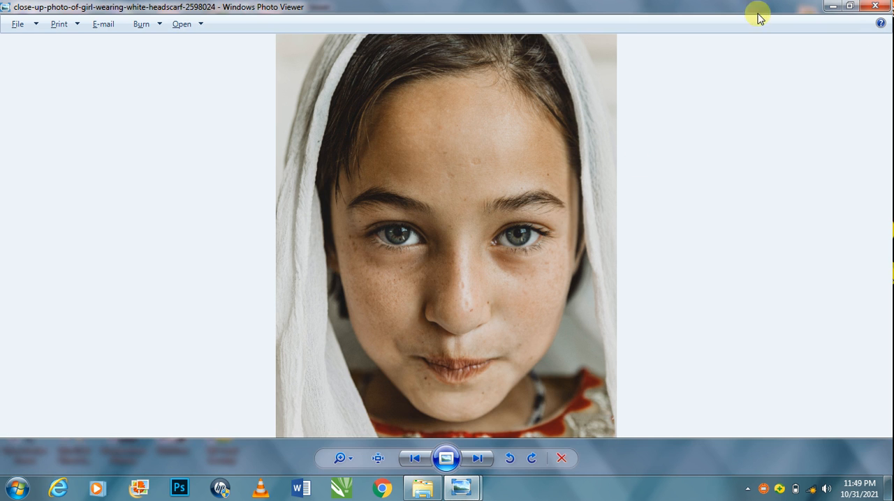
Close both photo viewer windows and refresh the desktop.
click(874, 6)
click(876, 6)
right_click(473, 2)
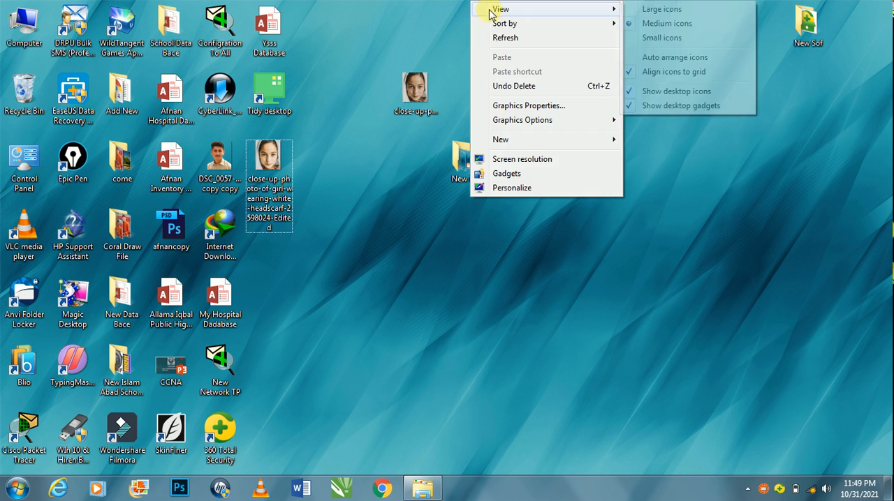
click(494, 36)
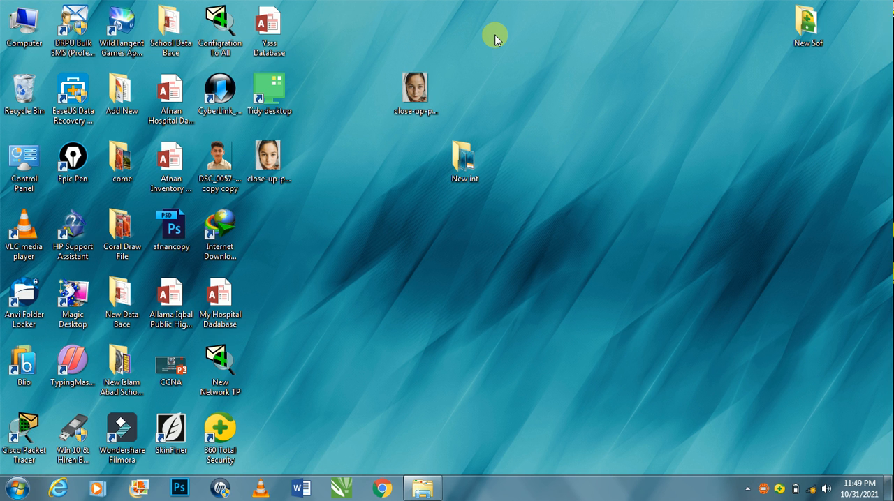
right_click(494, 39)
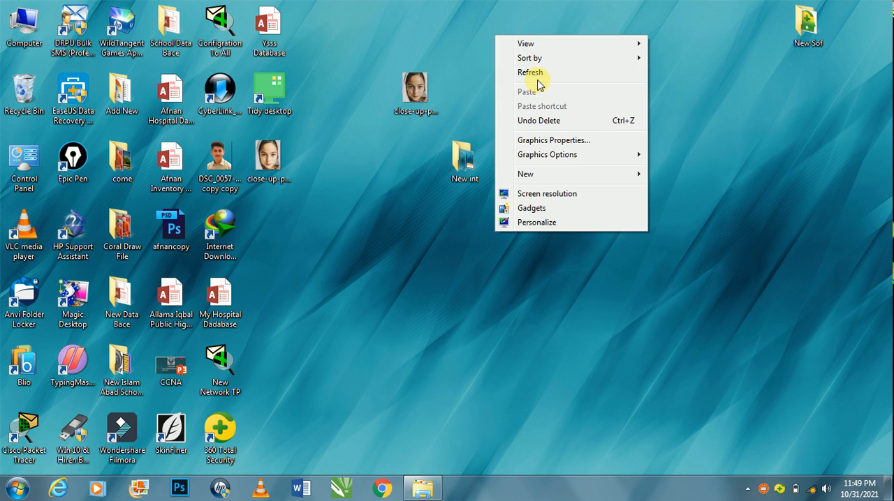